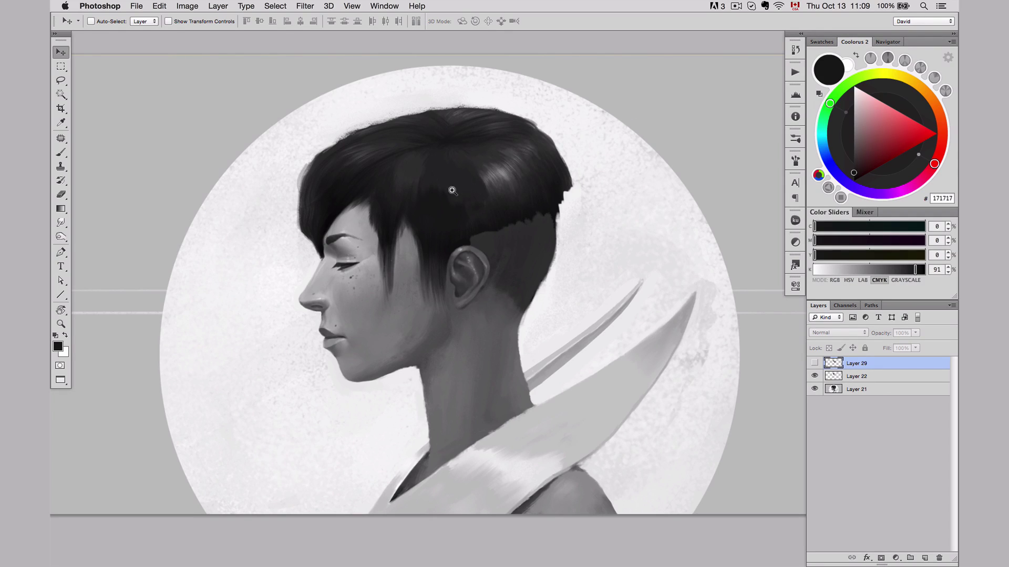
Scroll and pan the view around the portrait's hair
{"action": "scroll", "coordinate": [450, 191], "scroll_direction": "up", "scroll_amount": 3}
{"action": "left_click_drag", "start_coordinate": [484, 207], "coordinate": [500, 218]}
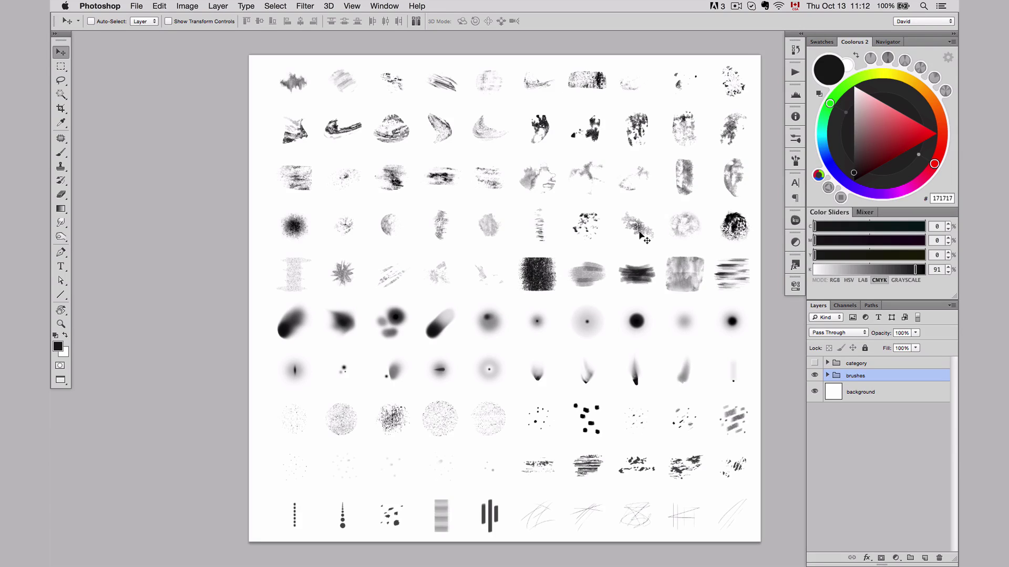
Show the numbered category labels on the tip sheet, then switch to Paintable_Brush_tips.psd
{"action": "left_click_drag", "start_coordinate": [616, 220], "coordinate": [578, 220]}
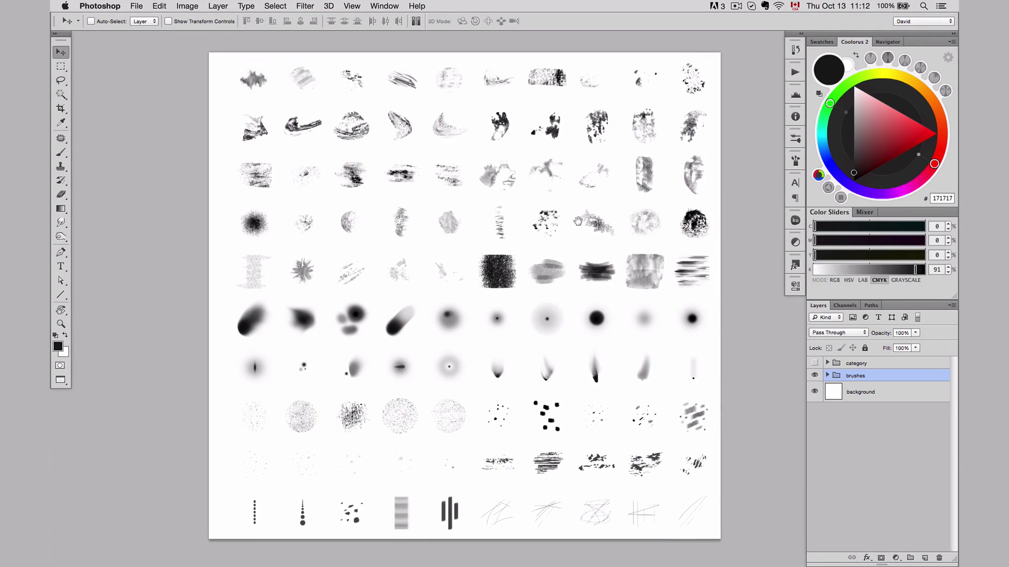
{"action": "left_click", "coordinate": [813, 363]}
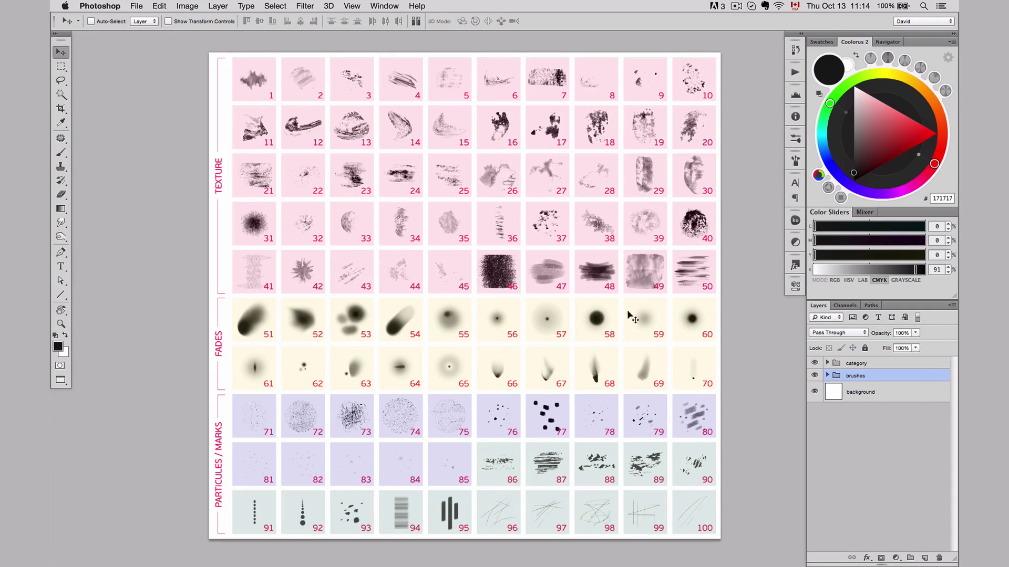
{"action": "key", "text": "ctrl+Tab"}
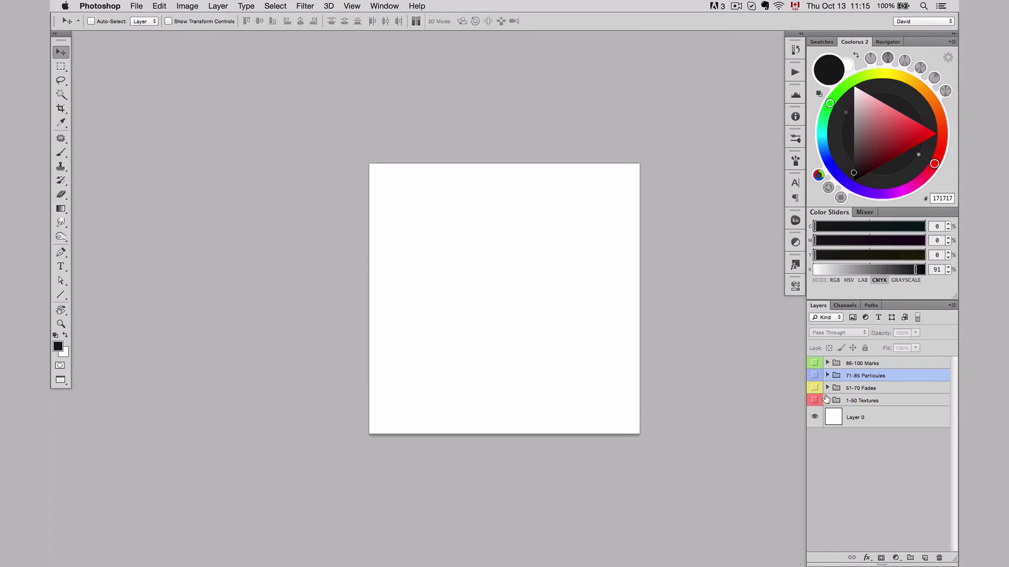
Show texture layer 49 in 1-50 Textures and define it as brush preset 'T49'
{"action": "left_click", "coordinate": [827, 399]}
{"action": "left_click", "coordinate": [814, 438]}
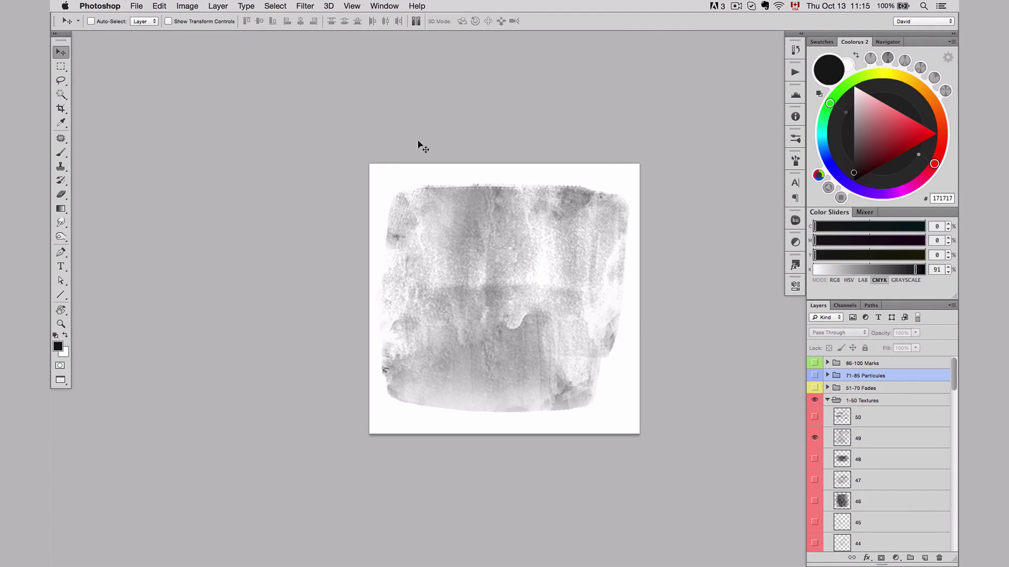
{"action": "left_click", "coordinate": [156, 7]}
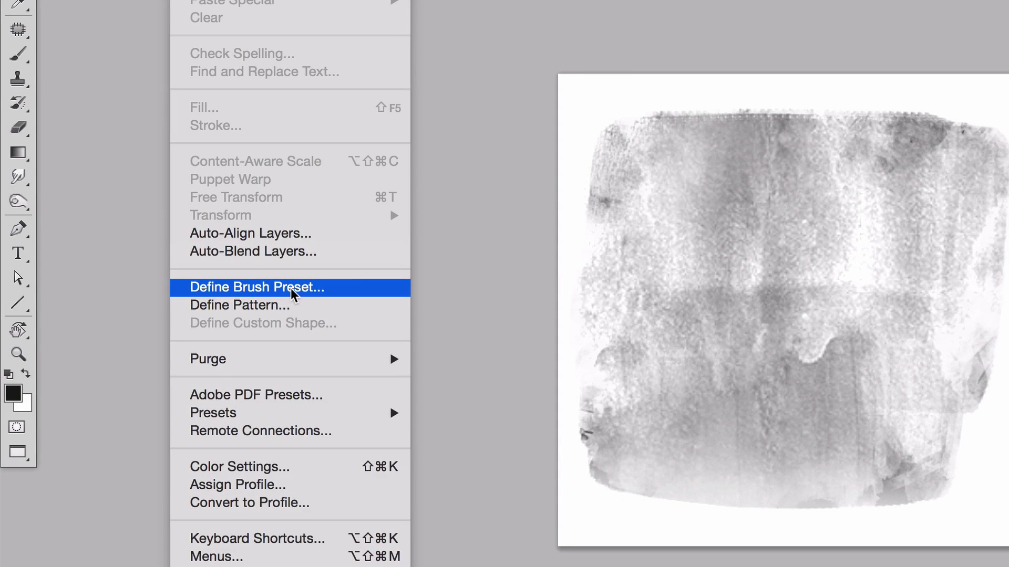
{"action": "left_click", "coordinate": [289, 292]}
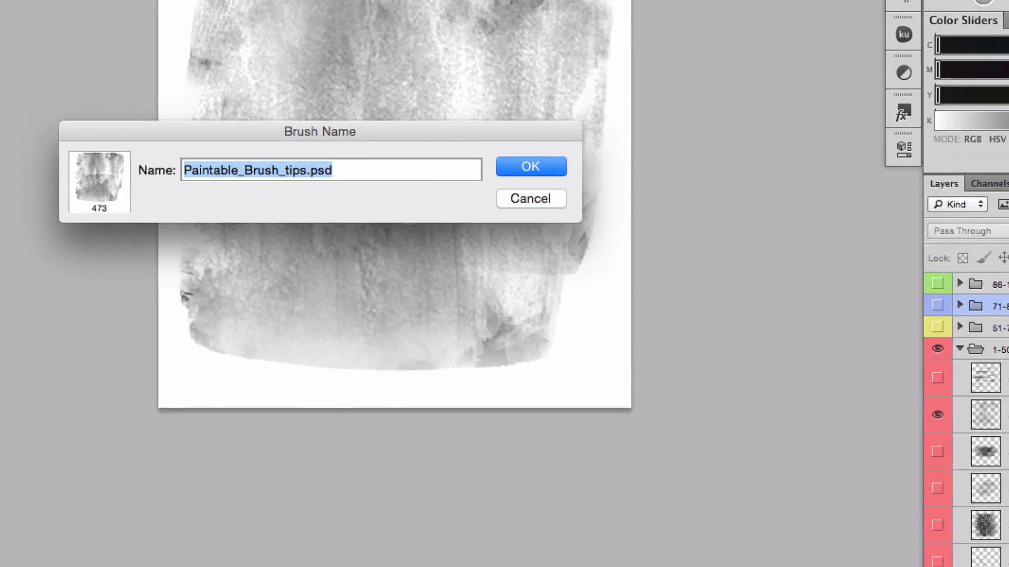
{"action": "type", "text": "T49"}
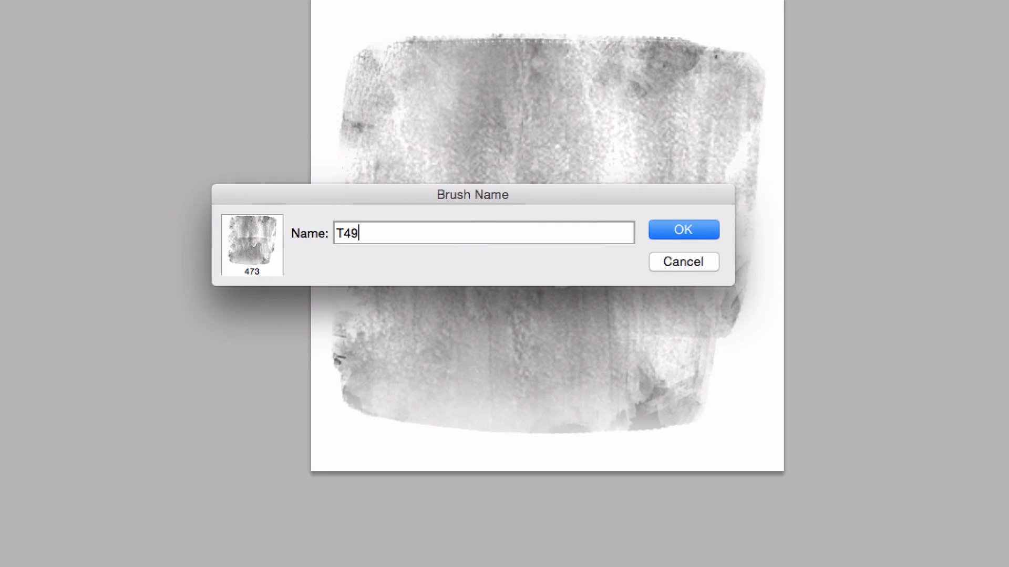
{"action": "key", "text": "Return"}
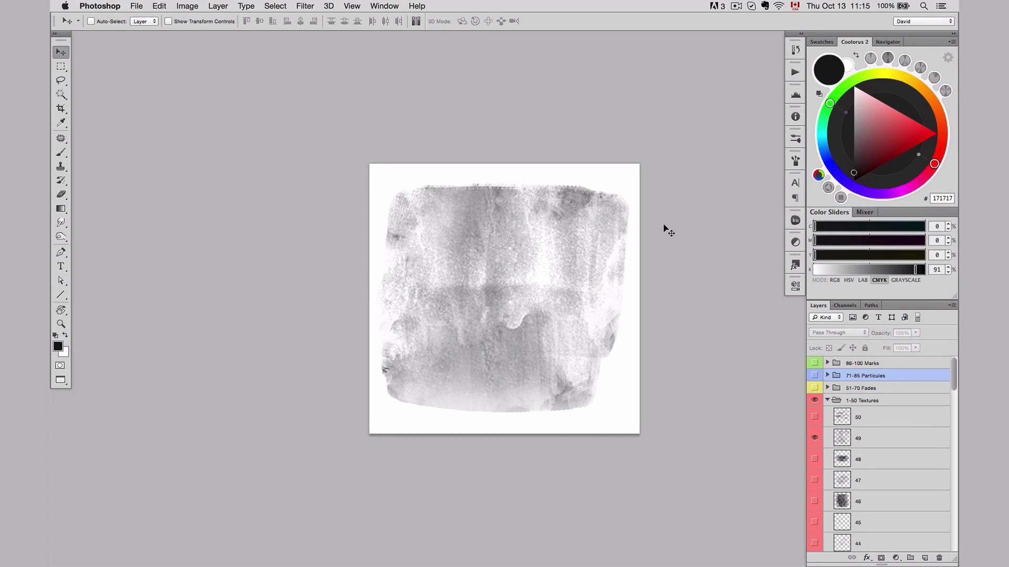
Select the new 473 px T49 brush in the Brush preset picker
{"action": "key", "text": "b"}
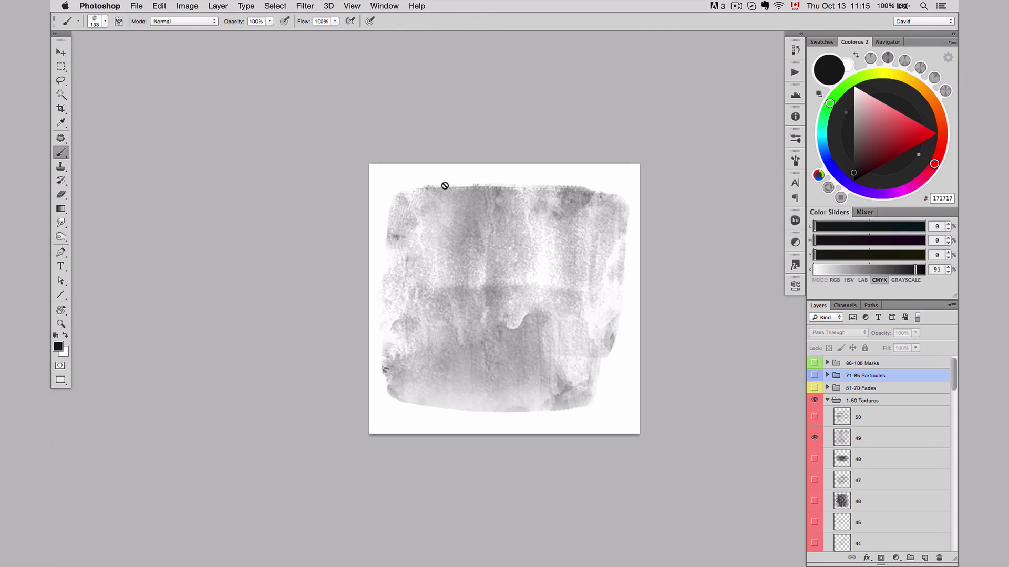
{"action": "right_click", "coordinate": [389, 174]}
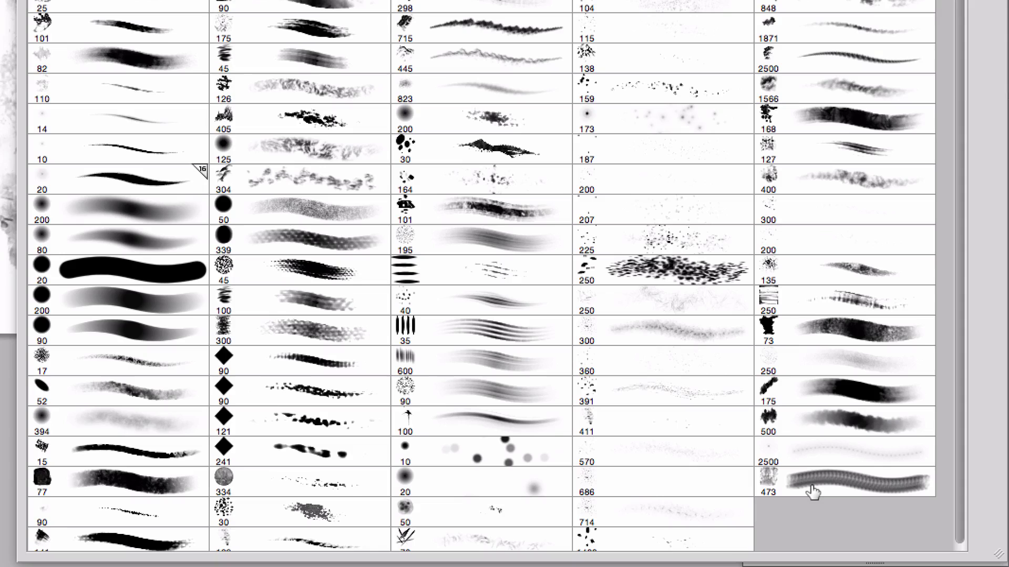
{"action": "double_click", "coordinate": [812, 492]}
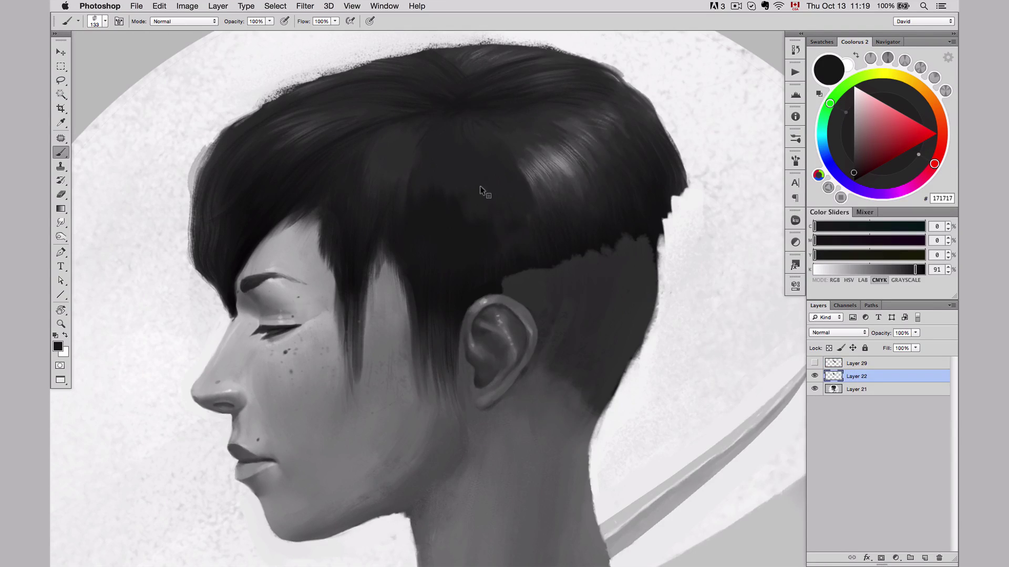
Select the 473 texture brush on the portrait and open its brush settings panel
{"action": "right_click", "coordinate": [485, 192]}
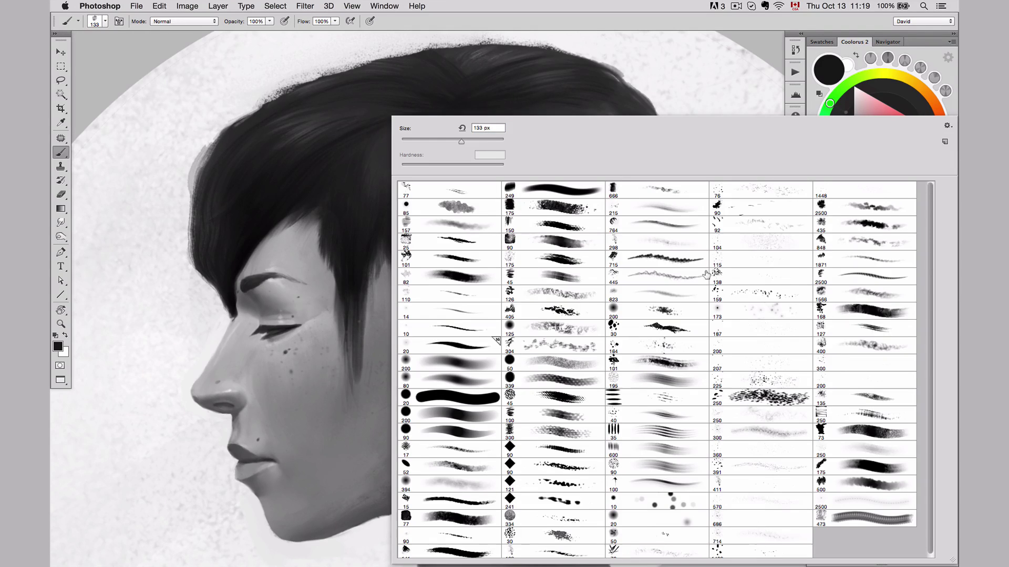
{"action": "double_click", "coordinate": [856, 520]}
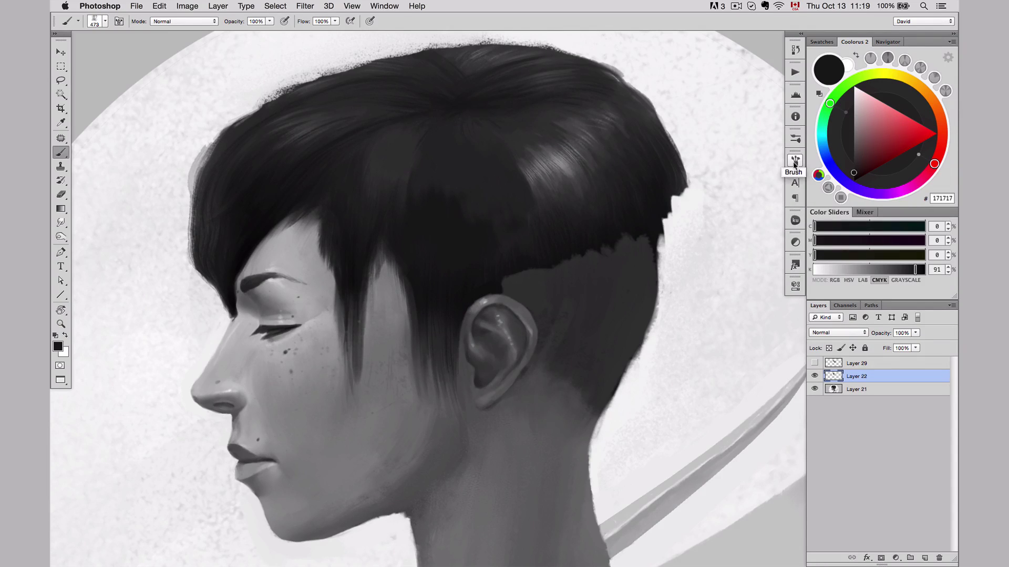
{"action": "left_click", "coordinate": [795, 162]}
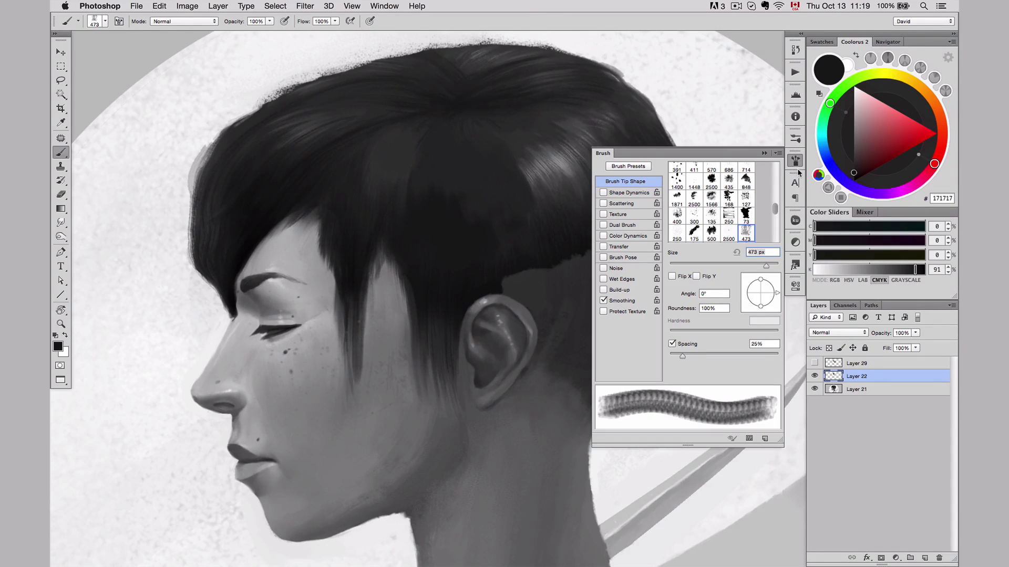
{"action": "left_click", "coordinate": [384, 6]}
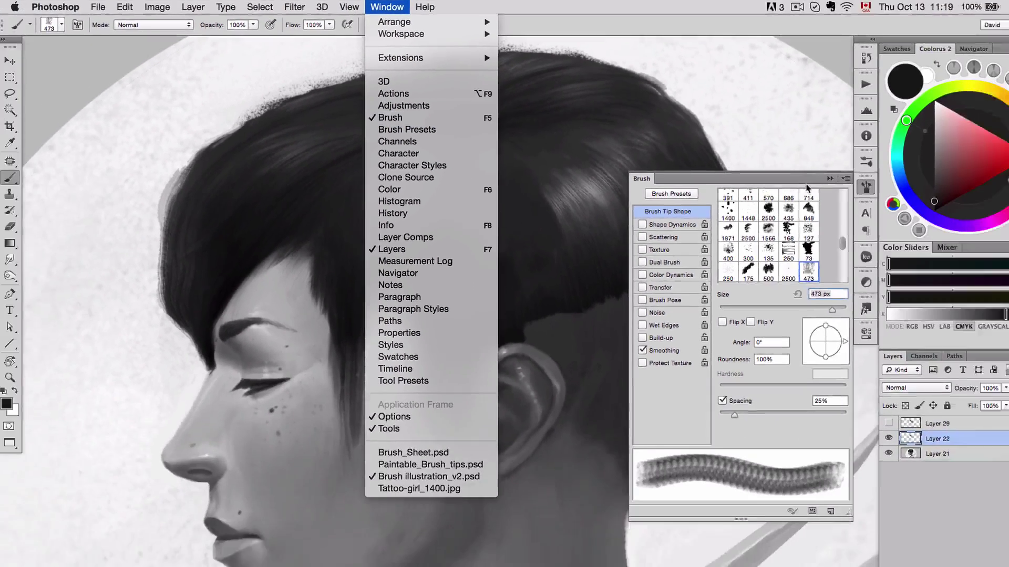
{"action": "left_click", "coordinate": [729, 212]}
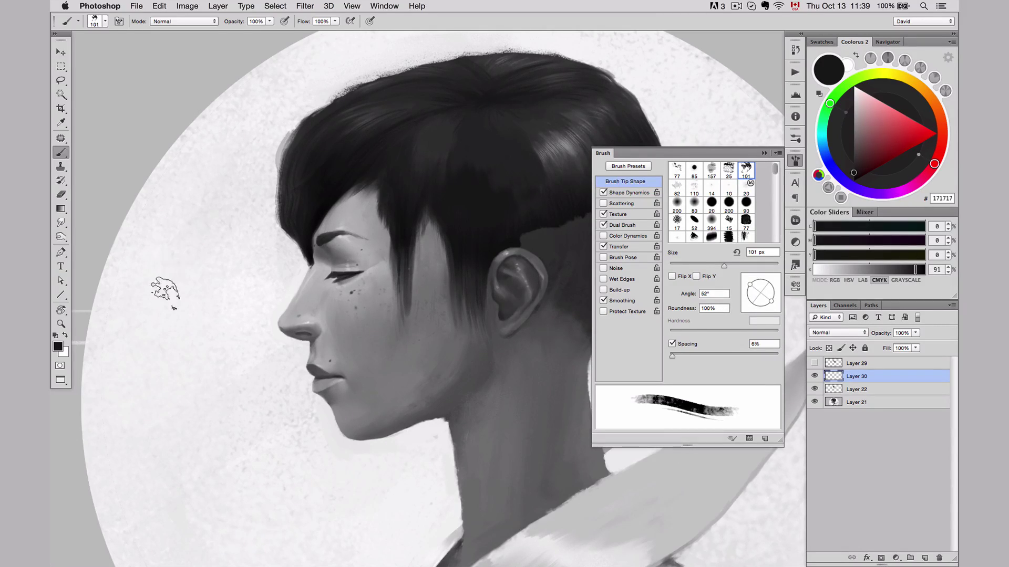
Paint a test stroke, sample the hair's dark grey, and return to the brush settings
{"action": "mouse_move", "coordinate": [157, 288]}
{"action": "left_mouse_down"}
{"action": "mouse_move", "coordinate": [147, 294]}
{"action": "mouse_move", "coordinate": [161, 346]}
{"action": "left_mouse_up"}
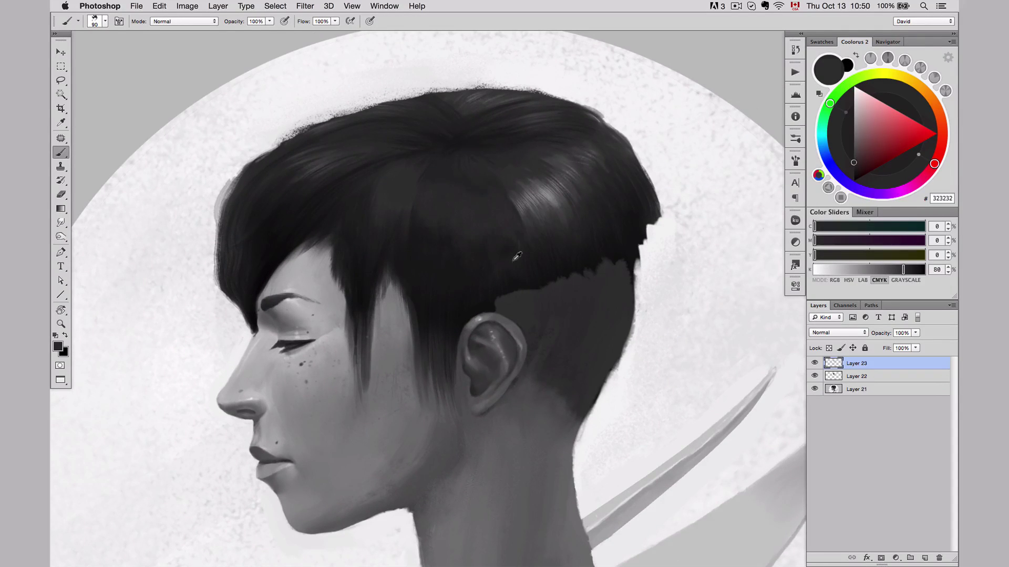
{"action": "left_click", "coordinate": [483, 253], "text": "alt"}
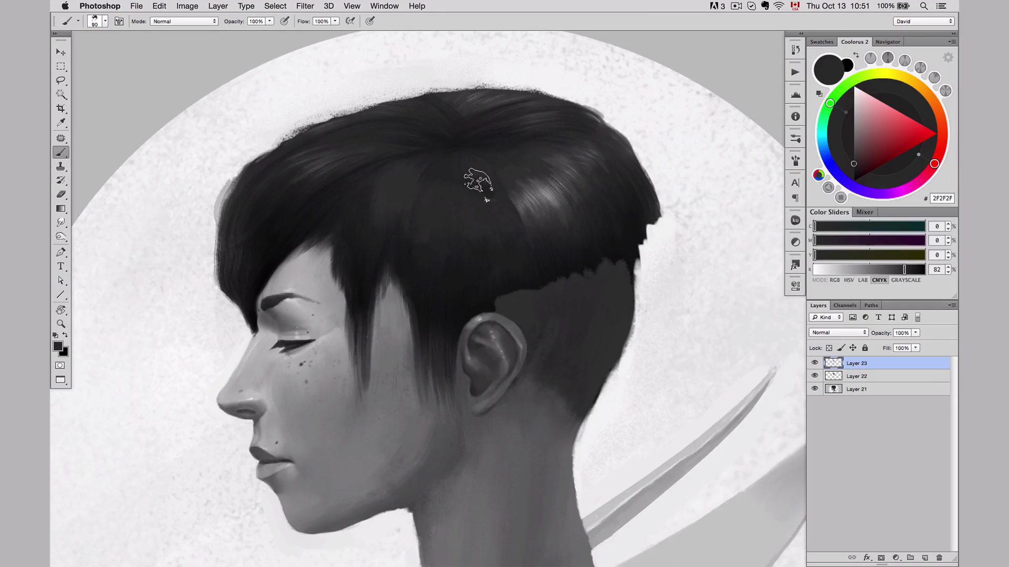
{"action": "left_click", "coordinate": [451, 176], "text": "alt"}
{"action": "left_click", "coordinate": [500, 151], "text": "alt"}
{"action": "left_click", "coordinate": [528, 183], "text": "alt"}
{"action": "left_click", "coordinate": [536, 216], "text": "alt"}
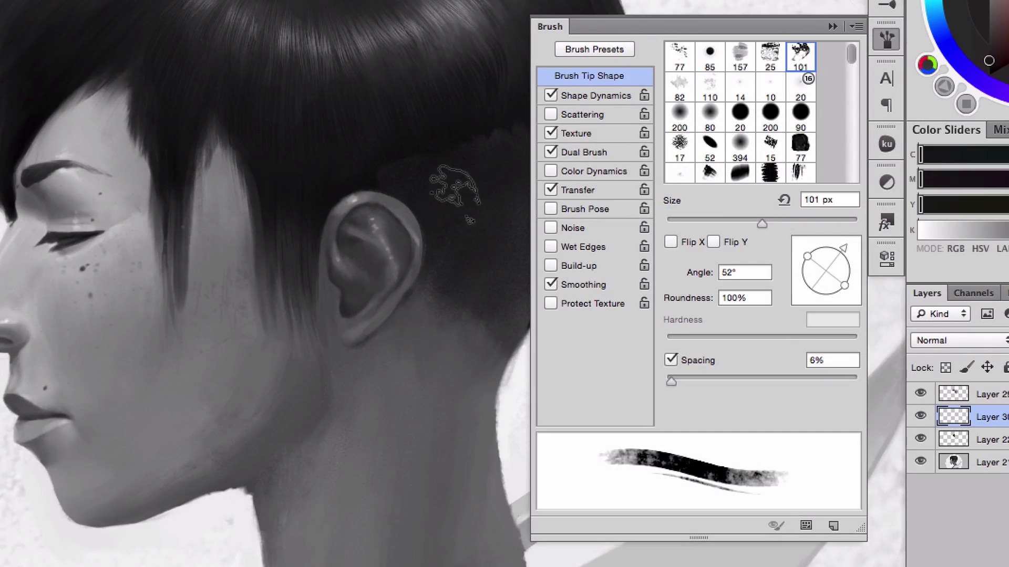
{"action": "key", "text": "v"}
{"action": "key", "text": "b"}
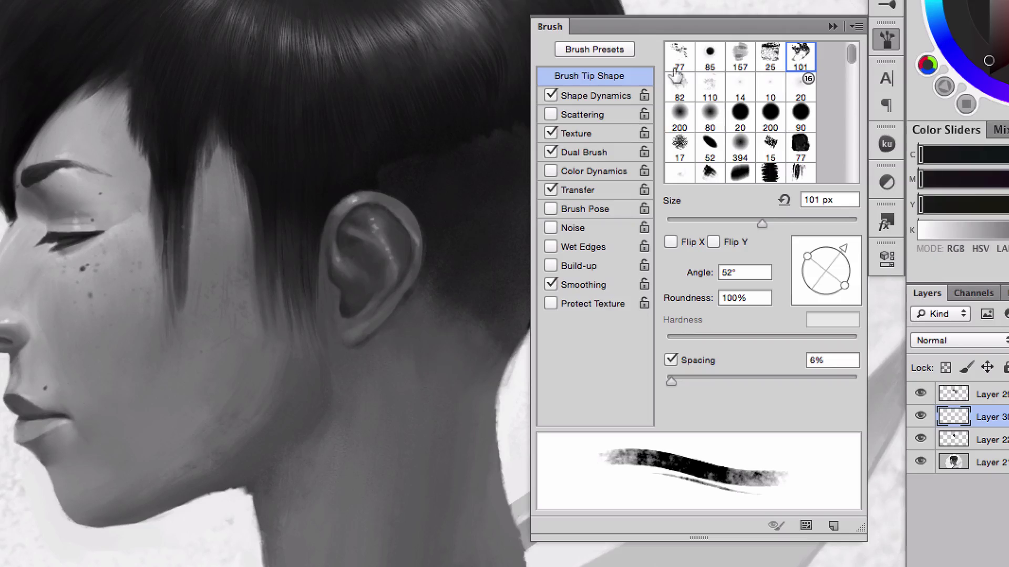
Review the Shape Dynamics and Texture settings, browsing pattern sets without loading one
{"action": "left_click", "coordinate": [596, 95]}
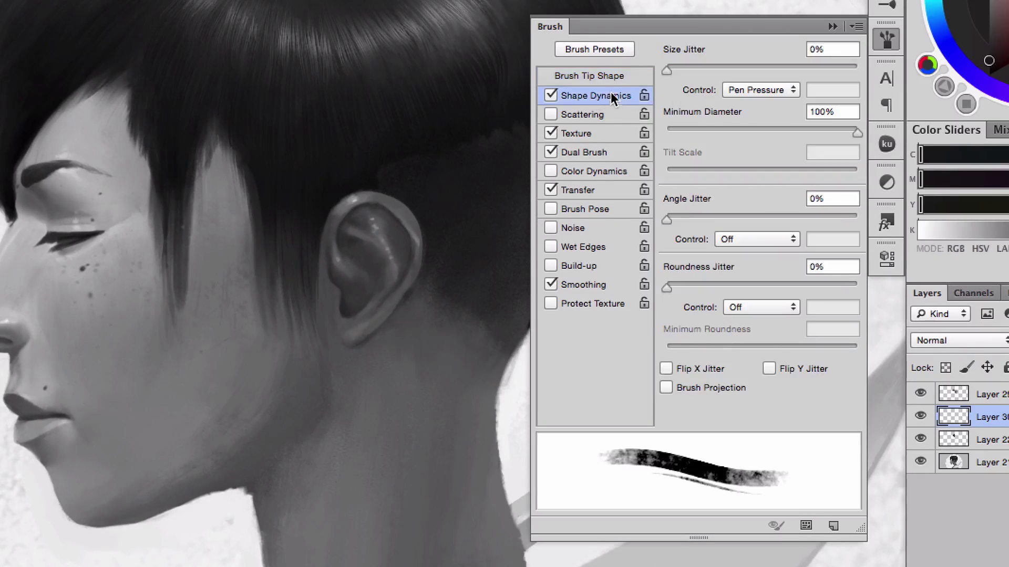
{"action": "left_click", "coordinate": [597, 134]}
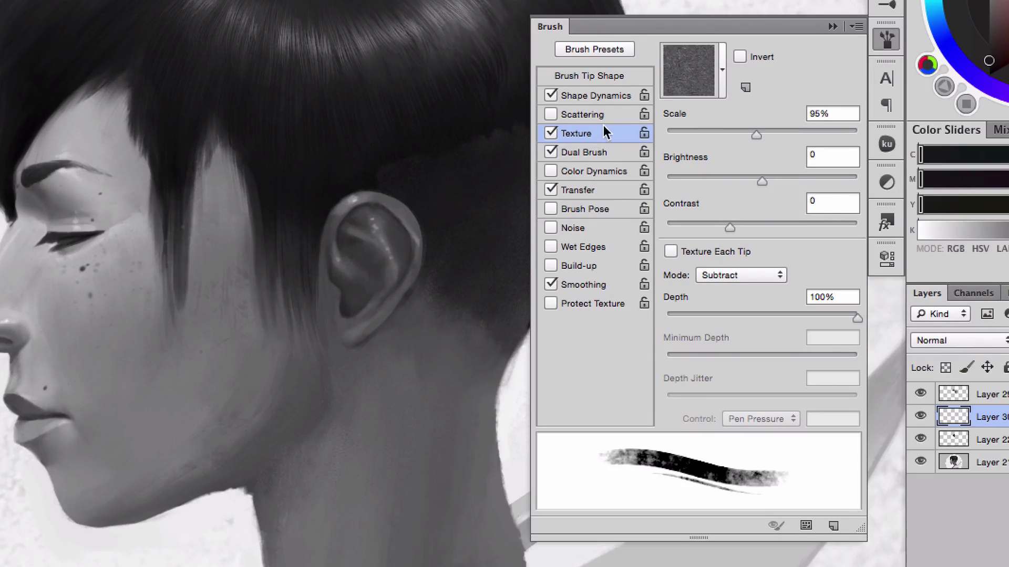
{"action": "left_click", "coordinate": [723, 69]}
{"action": "left_click", "coordinate": [797, 115]}
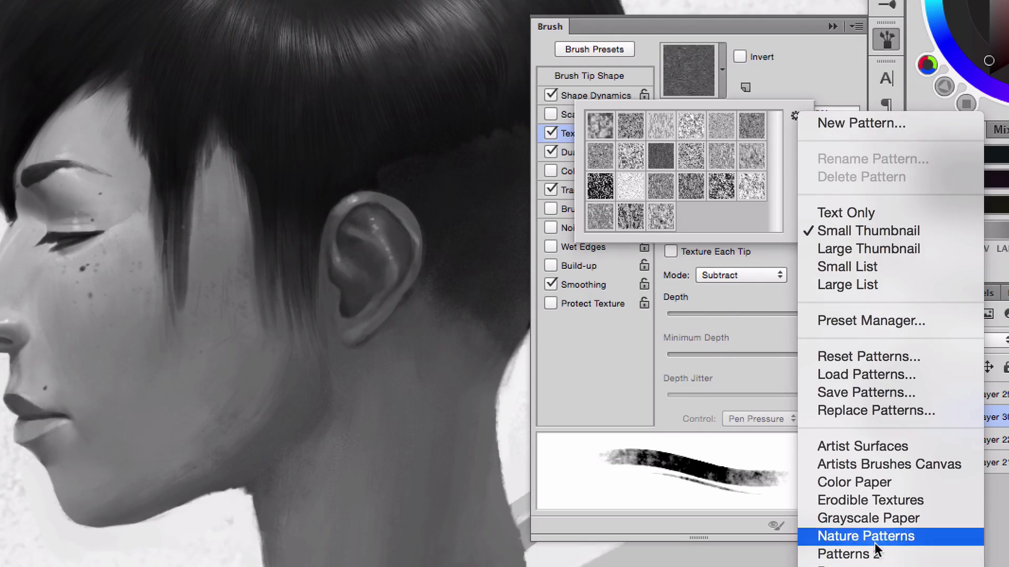
{"action": "left_click", "coordinate": [588, 140]}
Turn off Dual Brush, use pen-pressure Transfer, and paint a dark test stroke
{"action": "left_click", "coordinate": [597, 153]}
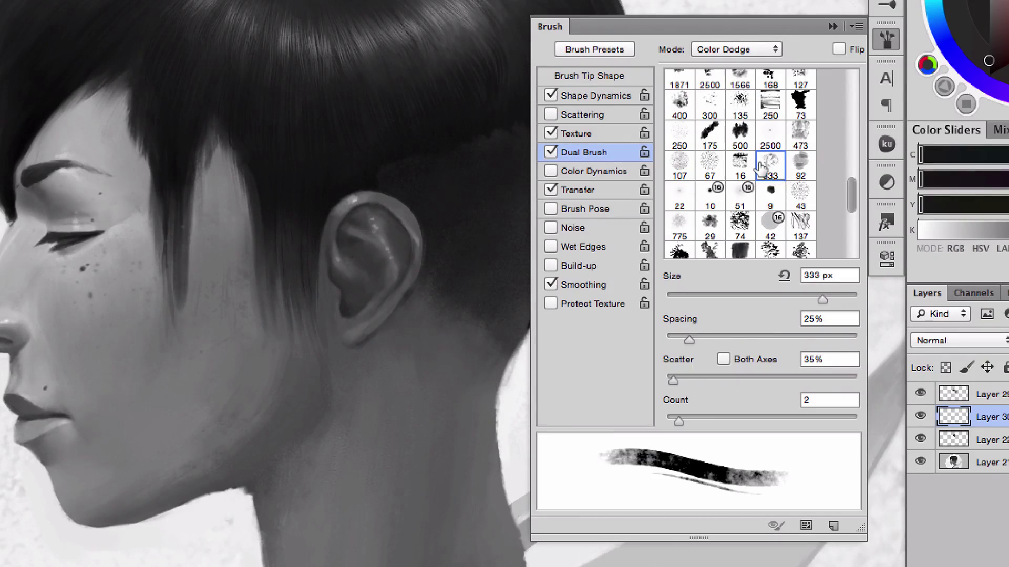
{"action": "left_click", "coordinate": [602, 189]}
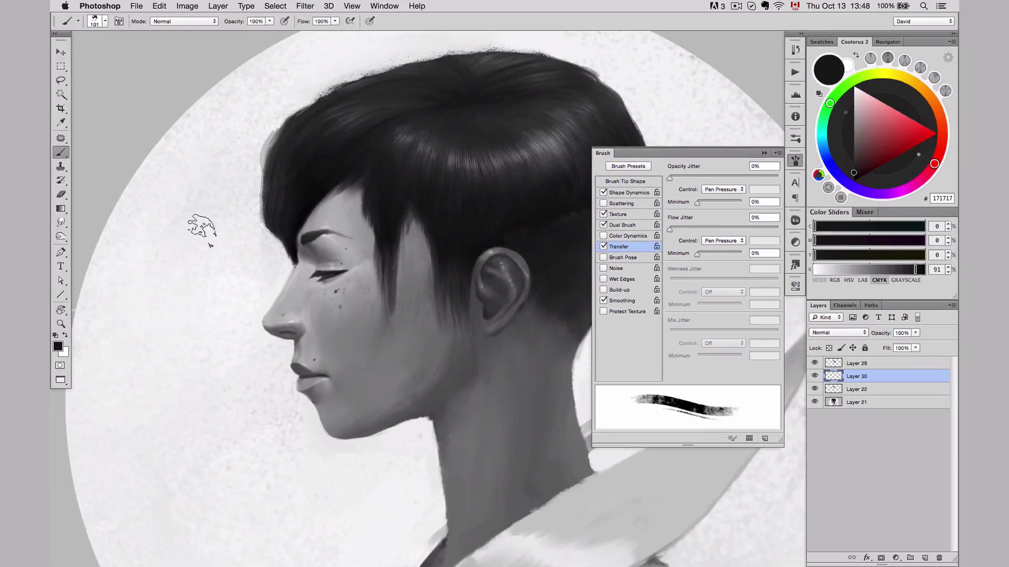
{"action": "mouse_move", "coordinate": [203, 218]}
{"action": "left_mouse_down"}
{"action": "mouse_move", "coordinate": [158, 296]}
{"action": "mouse_move", "coordinate": [202, 226]}
{"action": "mouse_move", "coordinate": [221, 326]}
{"action": "mouse_move", "coordinate": [168, 409]}
{"action": "mouse_move", "coordinate": [210, 425]}
{"action": "mouse_move", "coordinate": [231, 473]}
{"action": "mouse_move", "coordinate": [283, 505]}
{"action": "mouse_move", "coordinate": [334, 475]}
{"action": "left_mouse_up"}
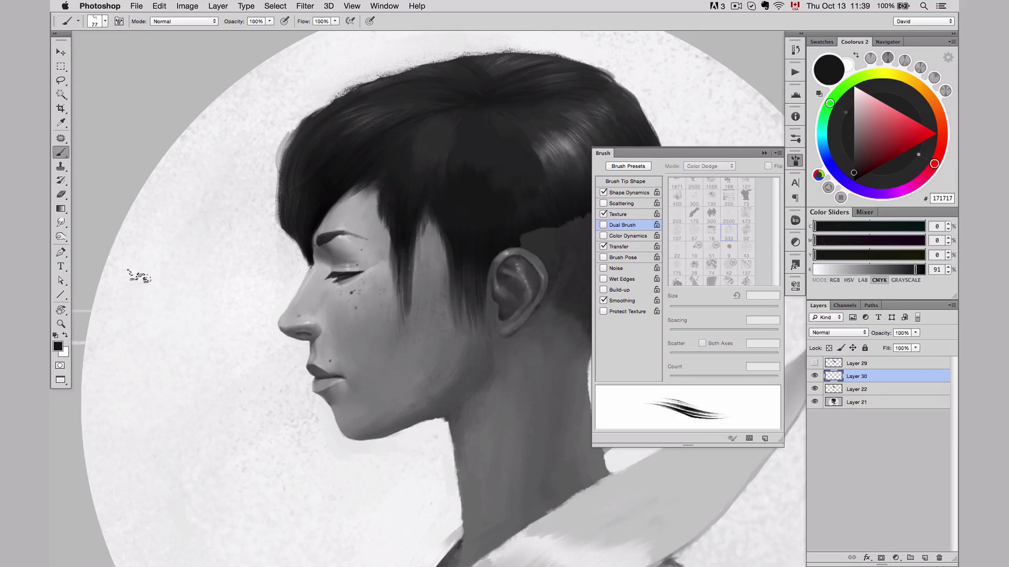
Test the strand brush, then paint light grey highlight strands across the crown on a new layer
{"action": "mouse_move", "coordinate": [154, 254]}
{"action": "left_mouse_down"}
{"action": "mouse_move", "coordinate": [168, 239]}
{"action": "mouse_move", "coordinate": [177, 307]}
{"action": "mouse_move", "coordinate": [218, 239]}
{"action": "left_mouse_up"}
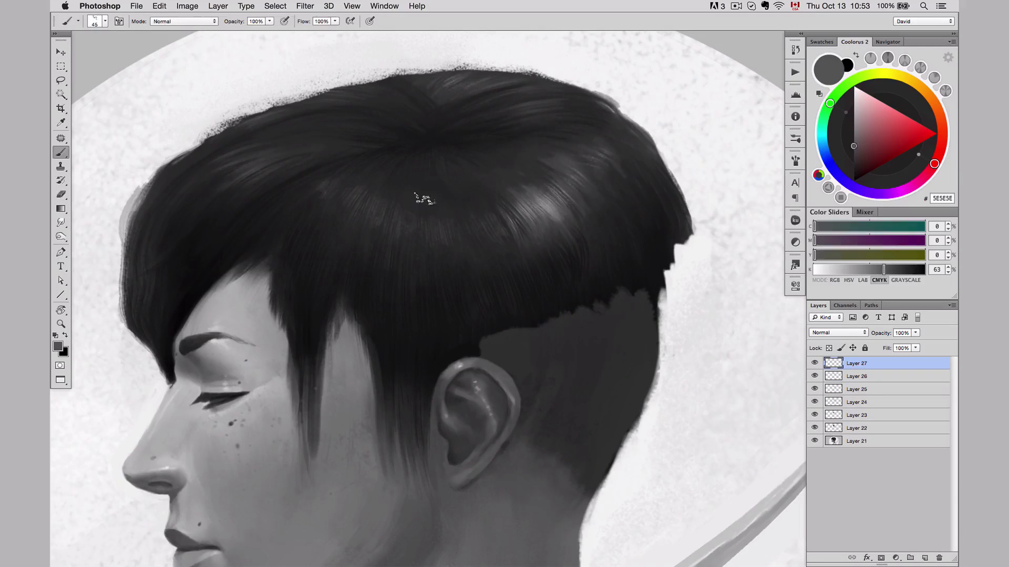
{"action": "mouse_move", "coordinate": [424, 198]}
{"action": "left_mouse_down"}
{"action": "mouse_move", "coordinate": [345, 162]}
{"action": "mouse_move", "coordinate": [358, 253]}
{"action": "mouse_move", "coordinate": [421, 209]}
{"action": "mouse_move", "coordinate": [455, 213]}
{"action": "mouse_move", "coordinate": [502, 167]}
{"action": "mouse_move", "coordinate": [316, 234]}
{"action": "mouse_move", "coordinate": [428, 274]}
{"action": "left_mouse_up"}
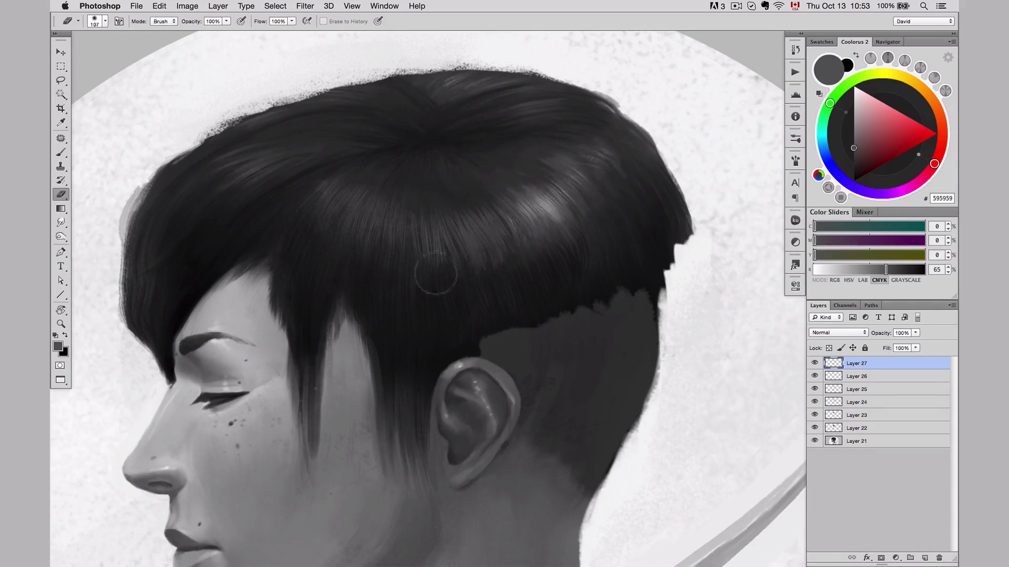
{"action": "key", "text": "super+shift+alt+n"}
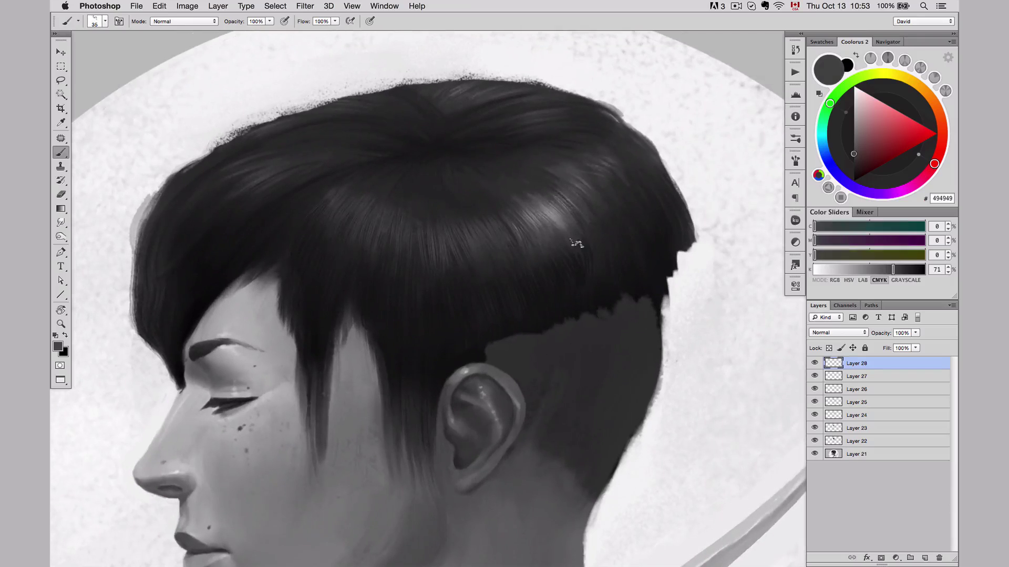
{"action": "left_click_drag", "start_coordinate": [576, 243], "coordinate": [544, 213]}
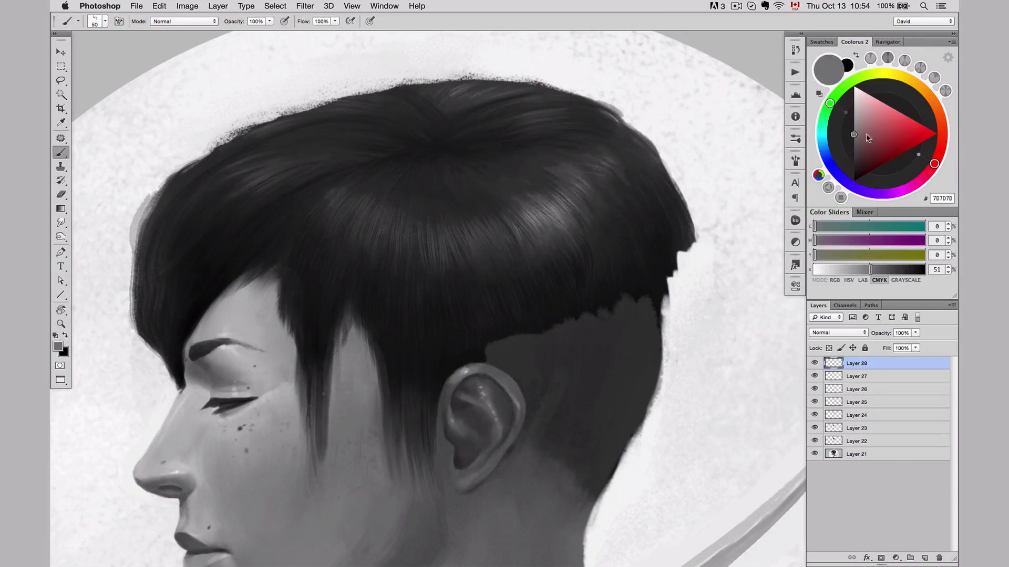
{"action": "mouse_move", "coordinate": [329, 194]}
{"action": "left_mouse_down"}
{"action": "mouse_move", "coordinate": [333, 222]}
{"action": "mouse_move", "coordinate": [381, 175]}
{"action": "mouse_move", "coordinate": [337, 199]}
{"action": "mouse_move", "coordinate": [364, 182]}
{"action": "mouse_move", "coordinate": [376, 205]}
{"action": "mouse_move", "coordinate": [371, 238]}
{"action": "mouse_move", "coordinate": [358, 235]}
{"action": "mouse_move", "coordinate": [404, 241]}
{"action": "mouse_move", "coordinate": [451, 266]}
{"action": "left_mouse_up"}
{"action": "left_click_drag", "start_coordinate": [457, 205], "coordinate": [468, 261]}
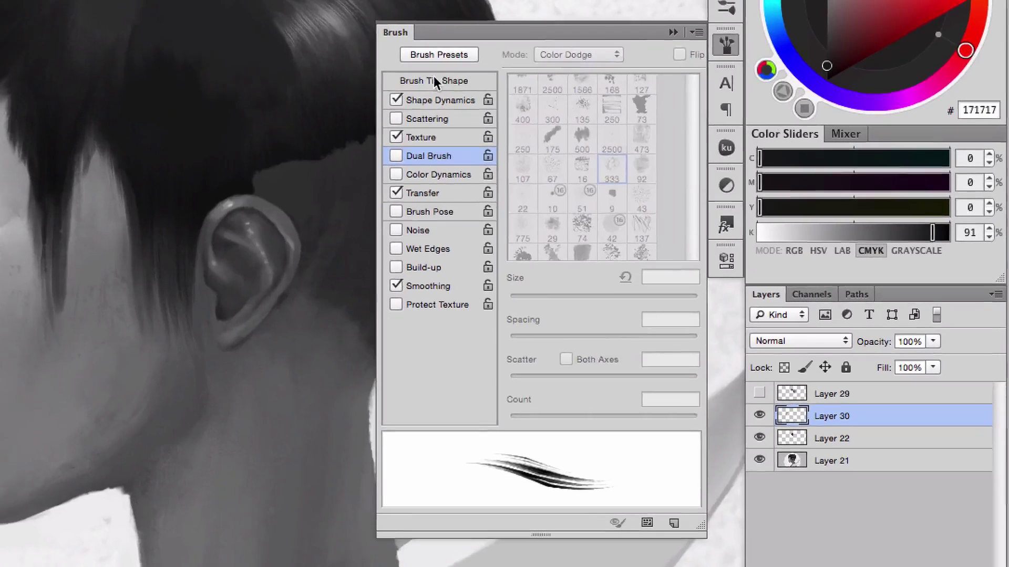
{"action": "left_click", "coordinate": [453, 80]}
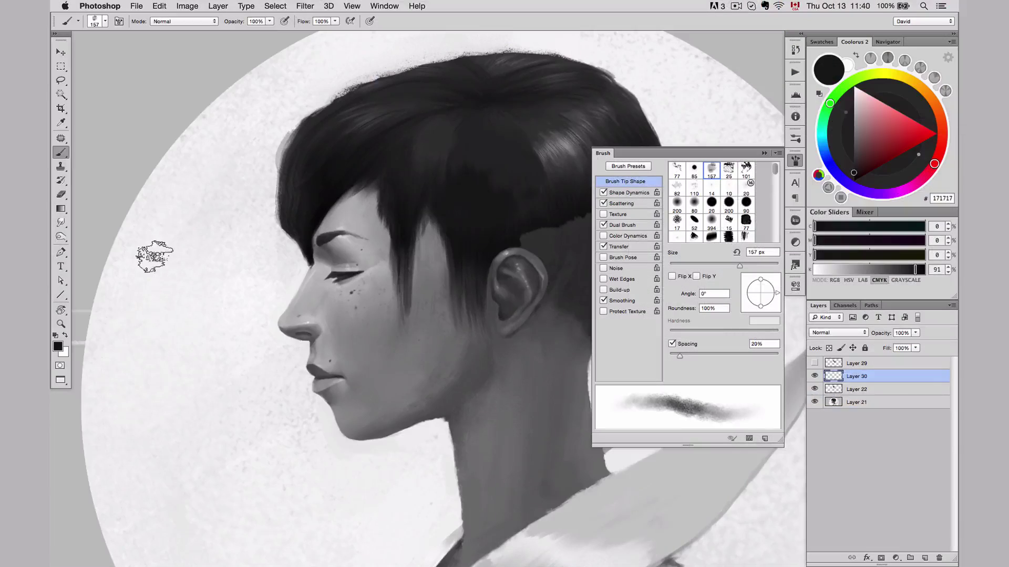
Try a texture stamp at upper left, undo it, and erase stray speckle along the neck edge
{"action": "mouse_move", "coordinate": [135, 289]}
{"action": "left_mouse_down"}
{"action": "mouse_move", "coordinate": [170, 264]}
{"action": "mouse_move", "coordinate": [154, 327]}
{"action": "mouse_move", "coordinate": [201, 232]}
{"action": "mouse_move", "coordinate": [199, 317]}
{"action": "mouse_move", "coordinate": [203, 165]}
{"action": "left_mouse_up"}
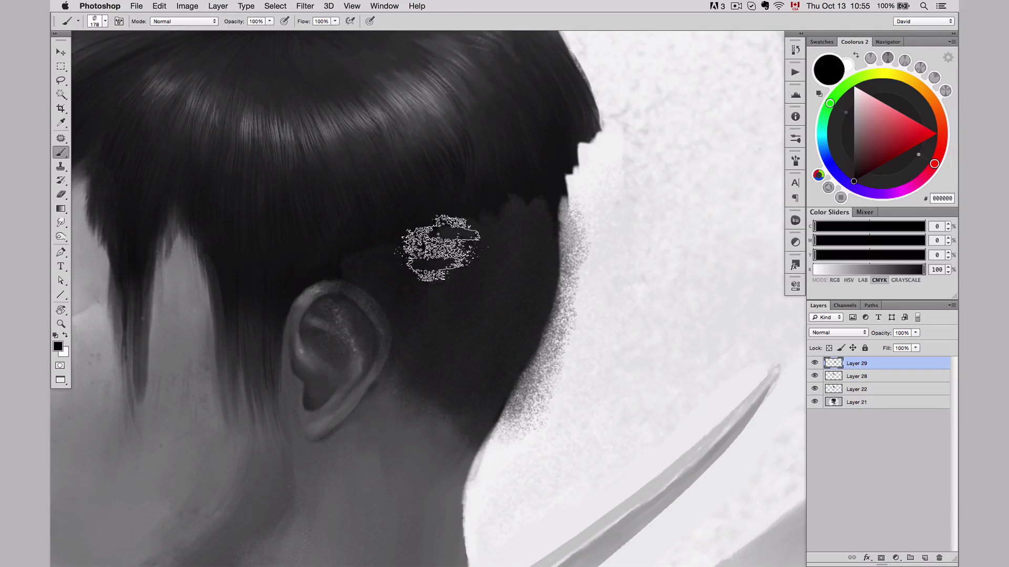
{"action": "key", "text": "super+z"}
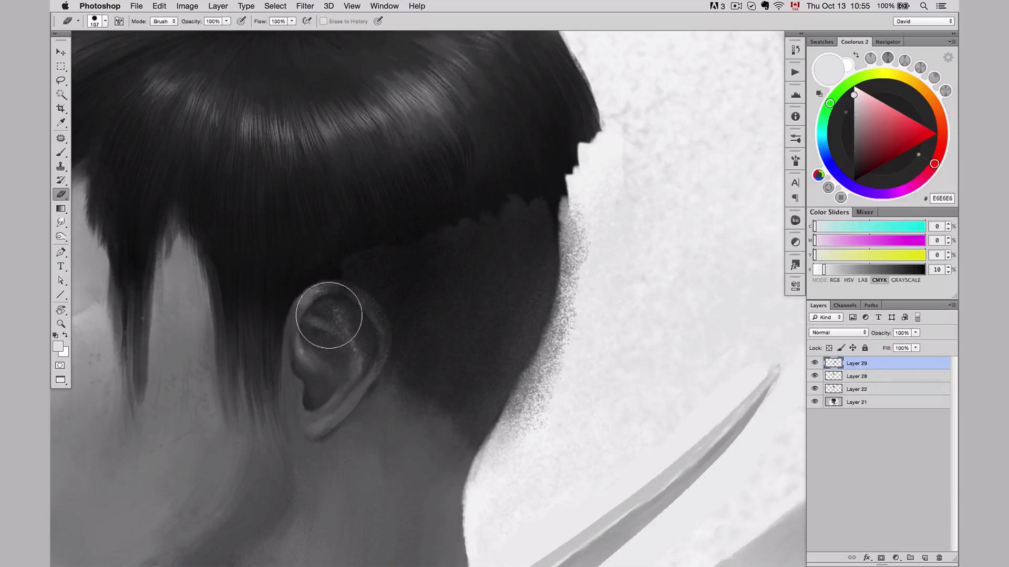
{"action": "mouse_move", "coordinate": [590, 180]}
{"action": "left_mouse_down"}
{"action": "mouse_move", "coordinate": [578, 340]}
{"action": "mouse_move", "coordinate": [523, 442]}
{"action": "mouse_move", "coordinate": [505, 452]}
{"action": "left_mouse_up"}
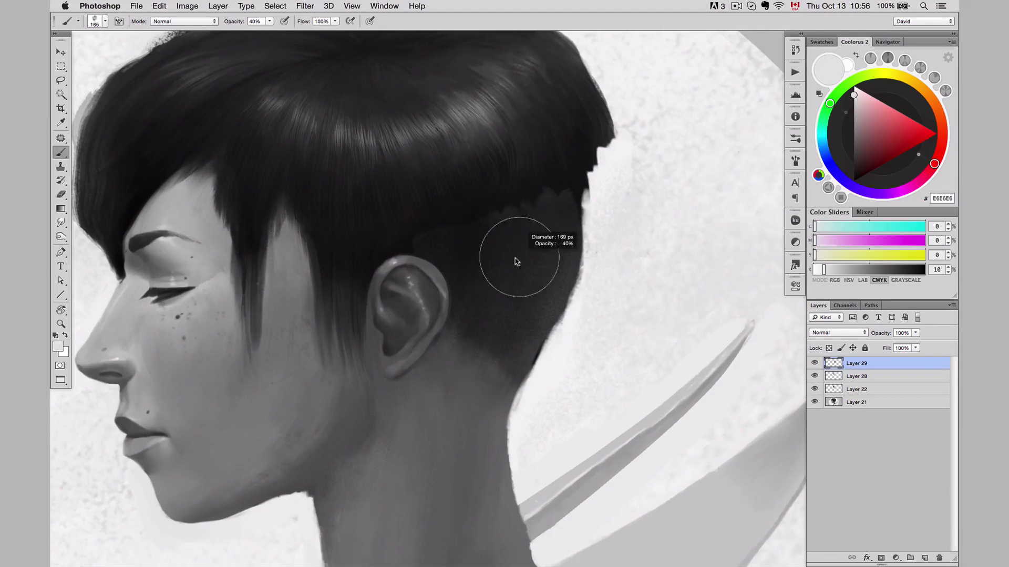
Switch back to a dark painting colour and add Layer 30 for brush tests
{"action": "left_click", "coordinate": [515, 261], "text": "alt"}
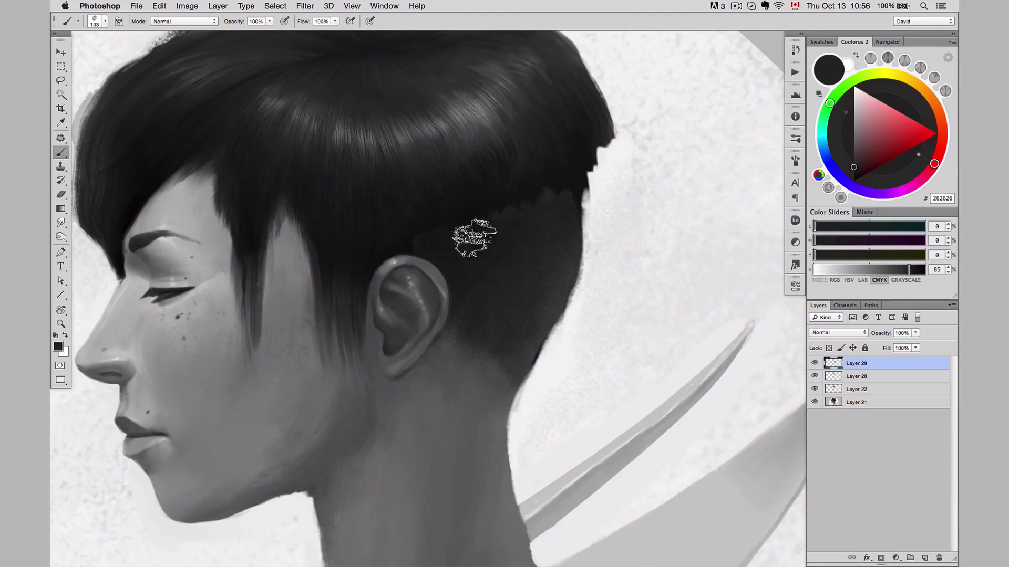
{"action": "key", "text": "0"}
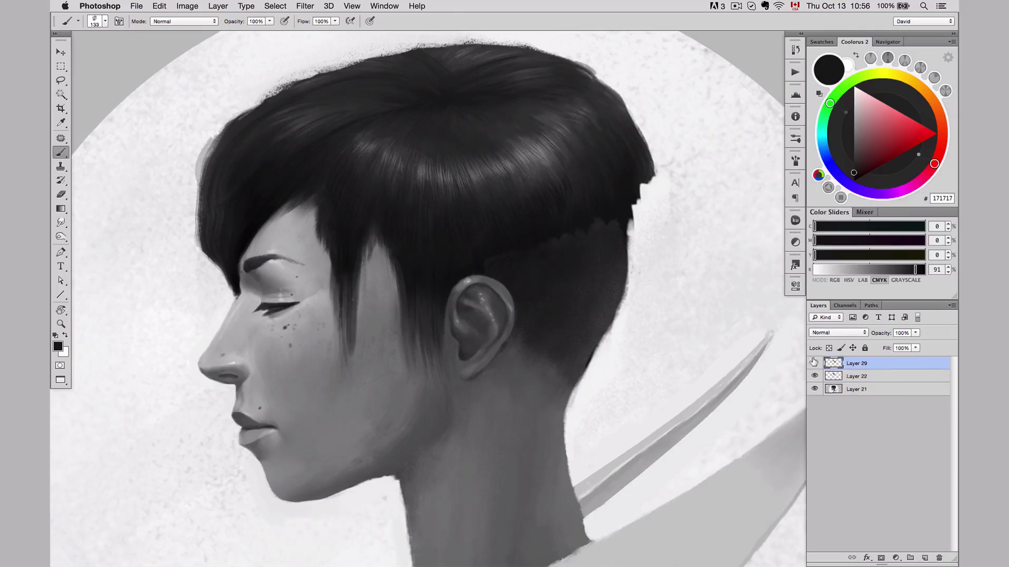
{"action": "key", "text": "F5"}
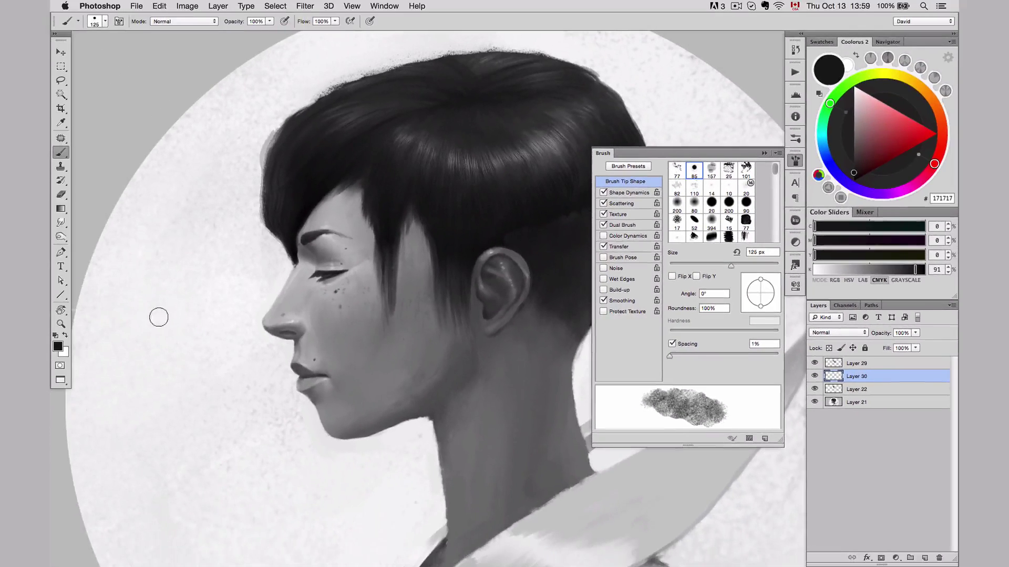
Tune the cloud brush's dynamics, scattering, texture and Linear Burn dual brush, painting smoky test strokes
{"action": "mouse_move", "coordinate": [189, 312]}
{"action": "left_mouse_down"}
{"action": "mouse_move", "coordinate": [198, 329]}
{"action": "mouse_move", "coordinate": [163, 361]}
{"action": "mouse_move", "coordinate": [134, 415]}
{"action": "mouse_move", "coordinate": [221, 415]}
{"action": "mouse_move", "coordinate": [214, 486]}
{"action": "mouse_move", "coordinate": [236, 462]}
{"action": "mouse_move", "coordinate": [271, 483]}
{"action": "mouse_move", "coordinate": [293, 472]}
{"action": "mouse_move", "coordinate": [326, 495]}
{"action": "mouse_move", "coordinate": [377, 462]}
{"action": "left_mouse_up"}
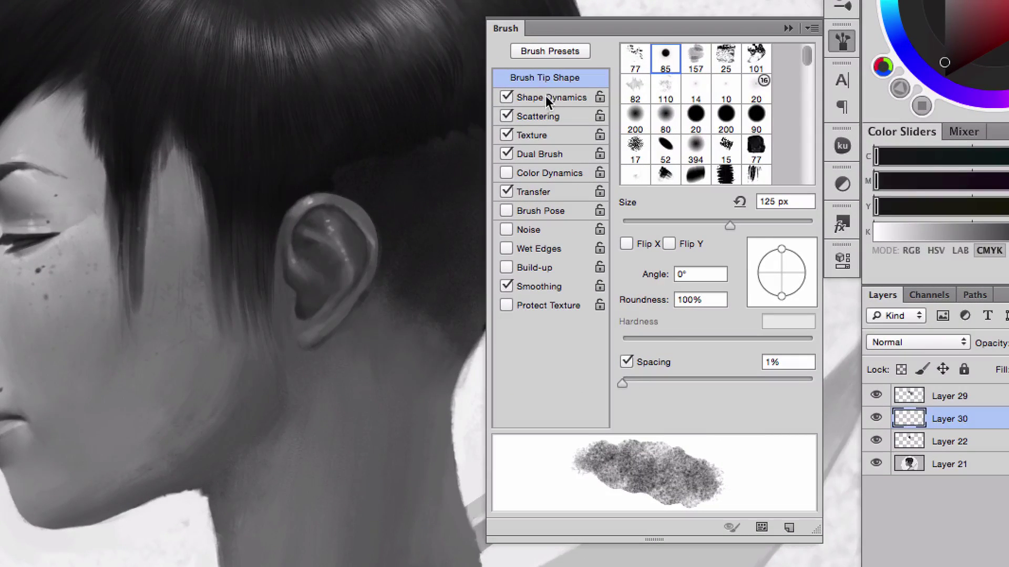
{"action": "left_click", "coordinate": [562, 98]}
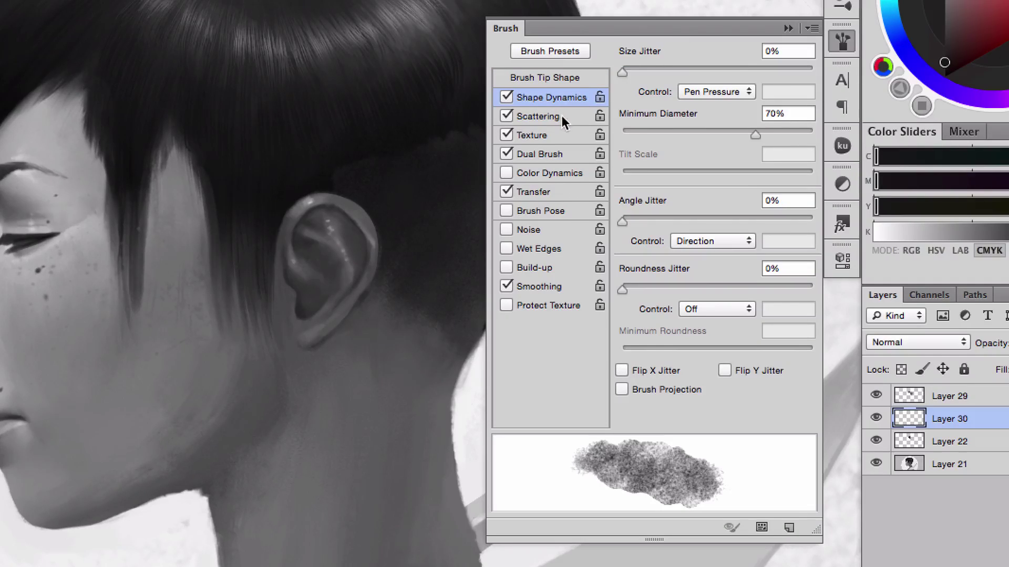
{"action": "left_click", "coordinate": [564, 118]}
{"action": "left_click", "coordinate": [560, 137]}
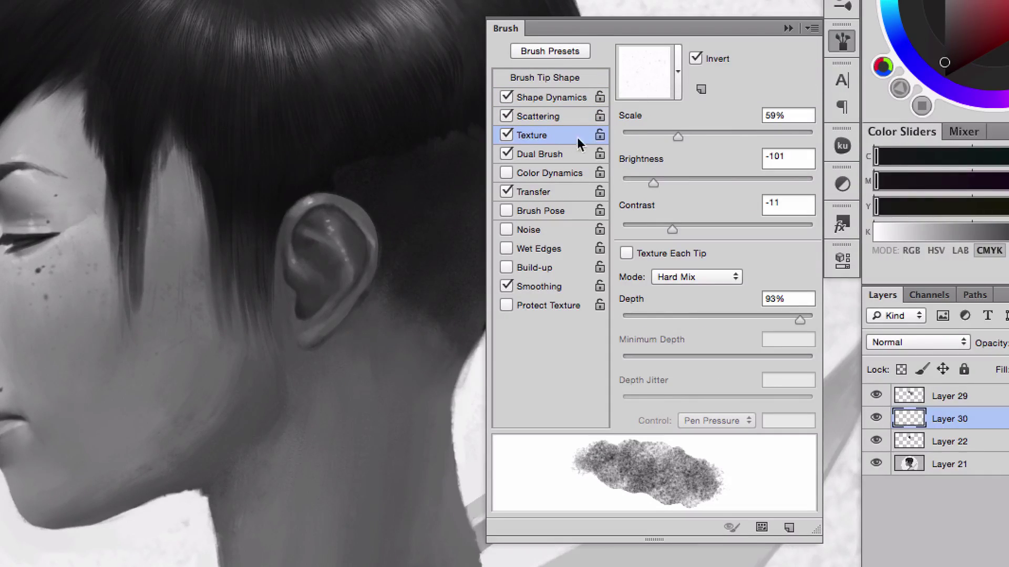
{"action": "left_click", "coordinate": [552, 153]}
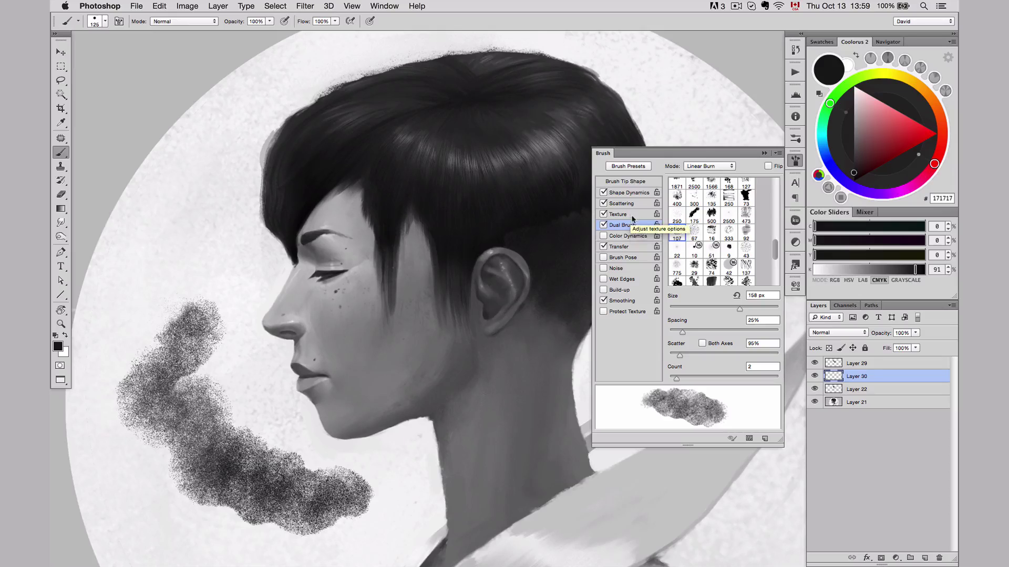
{"action": "left_click_drag", "start_coordinate": [198, 255], "coordinate": [205, 352]}
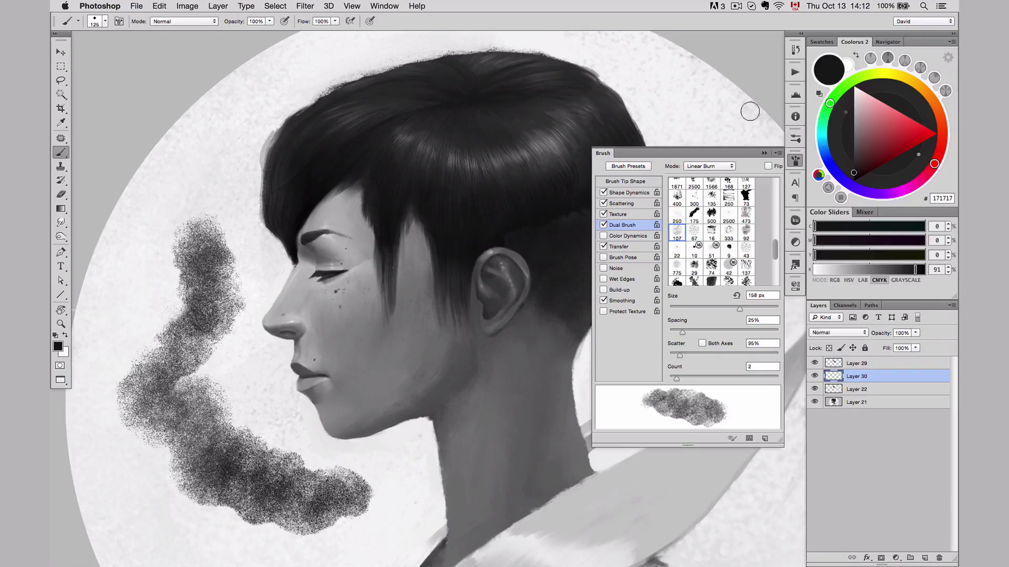
{"action": "left_click_drag", "start_coordinate": [209, 375], "coordinate": [213, 294]}
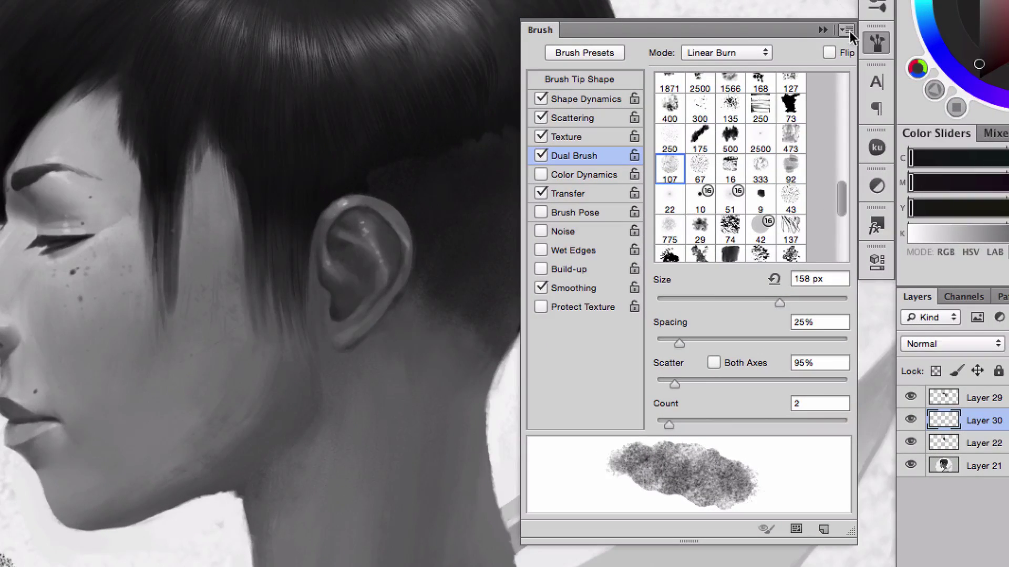
Start a new brush preset from the Brush panel menu, then cancel without saving
{"action": "left_click", "coordinate": [845, 29]}
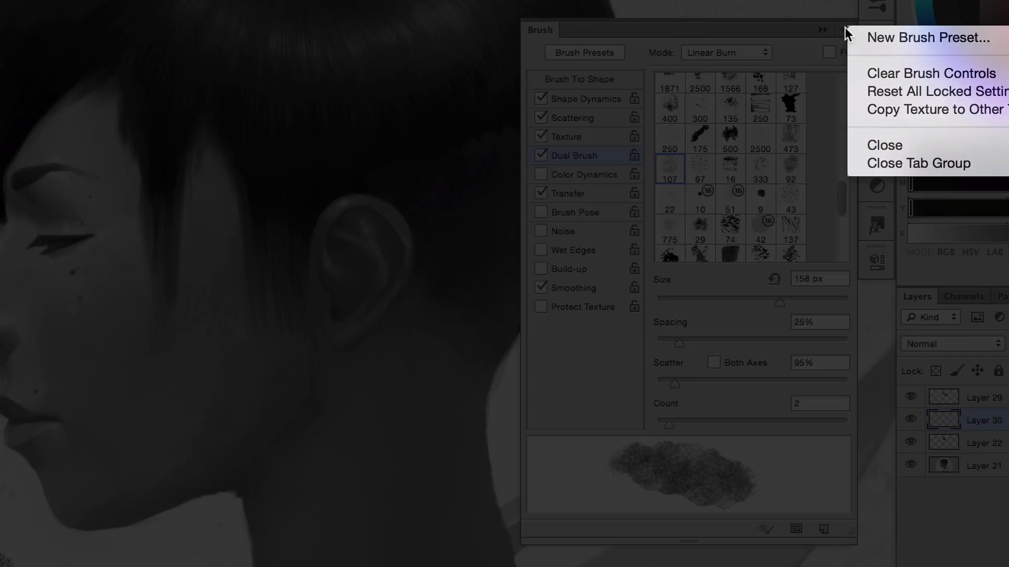
{"action": "left_click", "coordinate": [948, 32]}
{"action": "key", "text": "Left"}
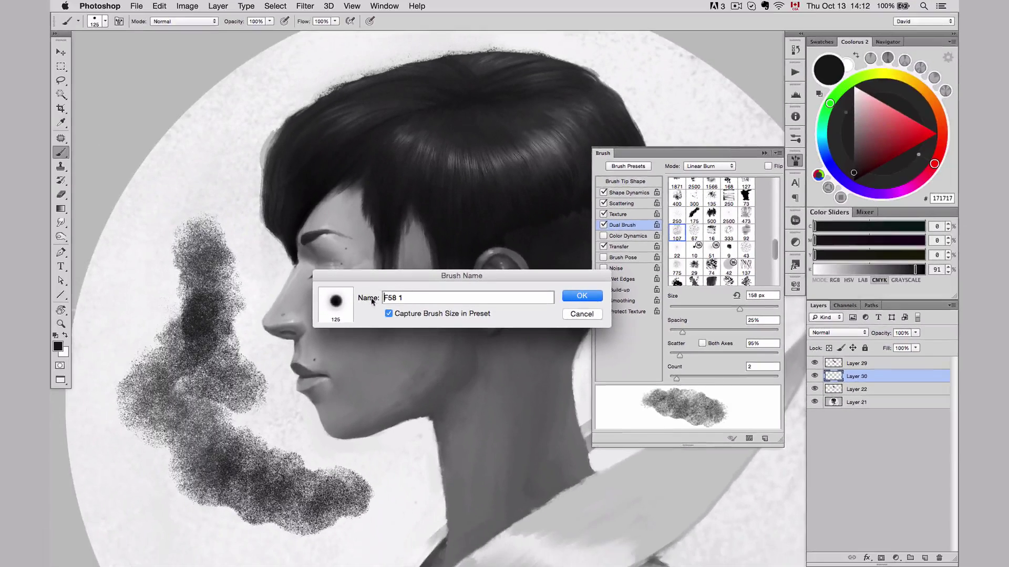
{"action": "left_click", "coordinate": [580, 316]}
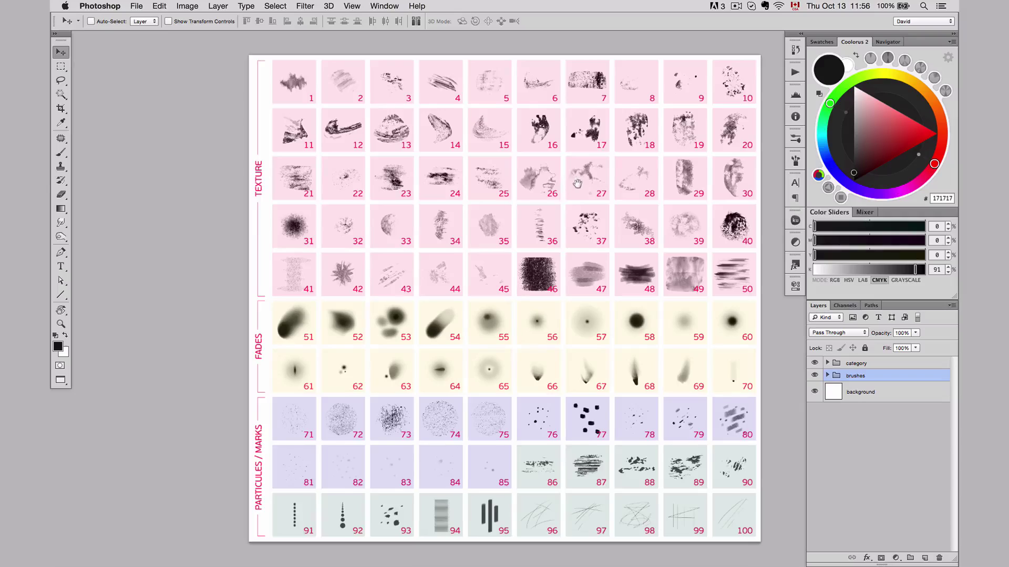
Scroll right to reveal the sheet of 100 numbered Texture, Fades and Particules / Marks tips
{"action": "scroll", "coordinate": [574, 192], "scroll_direction": "right", "scroll_amount": 5}
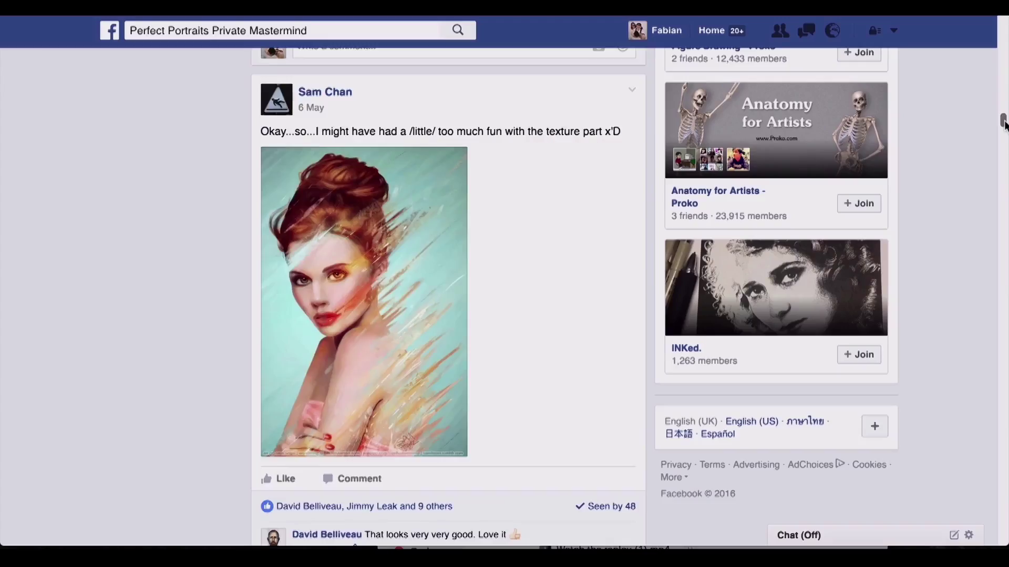
Scroll down the group feed to a member's post of geometric and loose portrait sketches
{"action": "scroll", "coordinate": [1004, 130], "scroll_direction": "down", "scroll_amount": 5}
{"action": "left_click_drag", "start_coordinate": [1004, 131], "coordinate": [1004, 190]}
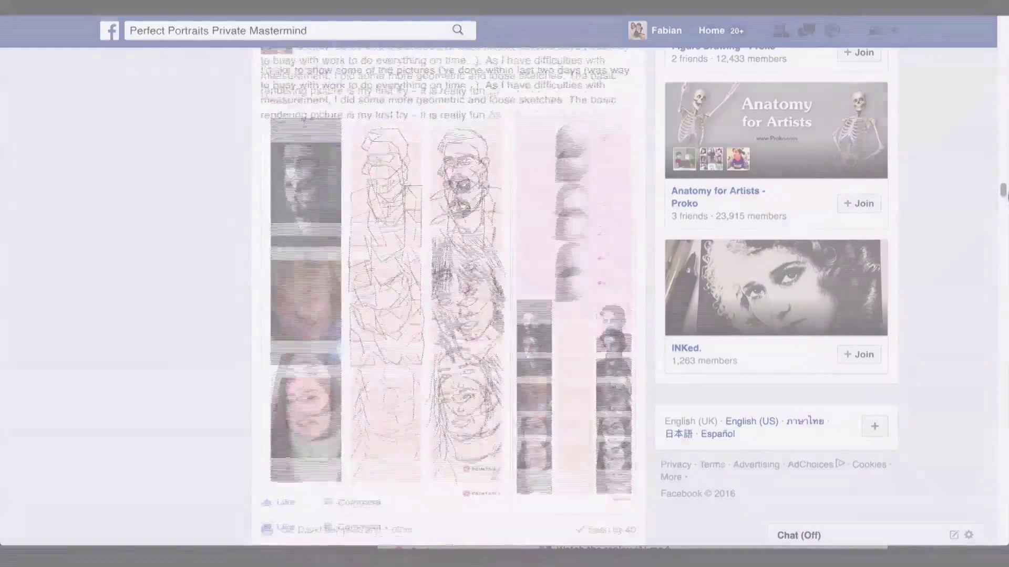